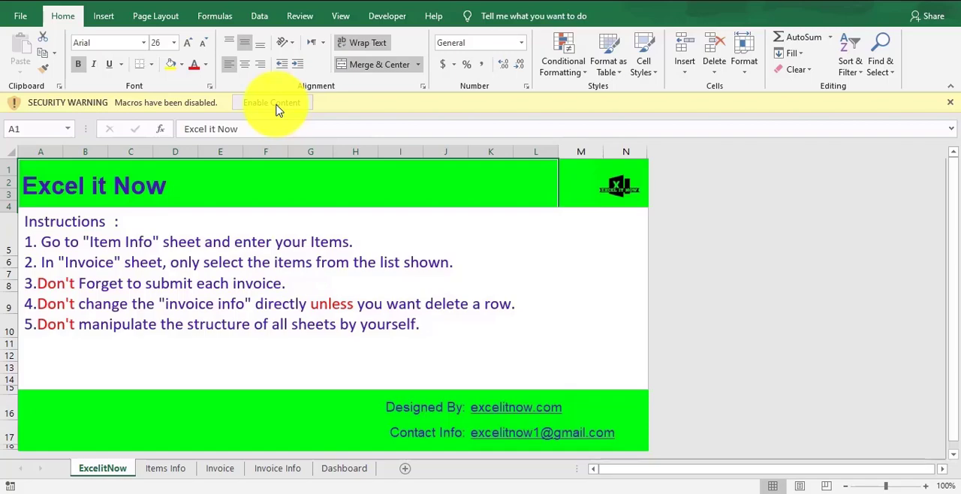
# Enable the workbook's disabled macros.
pyautogui.click(275, 105)
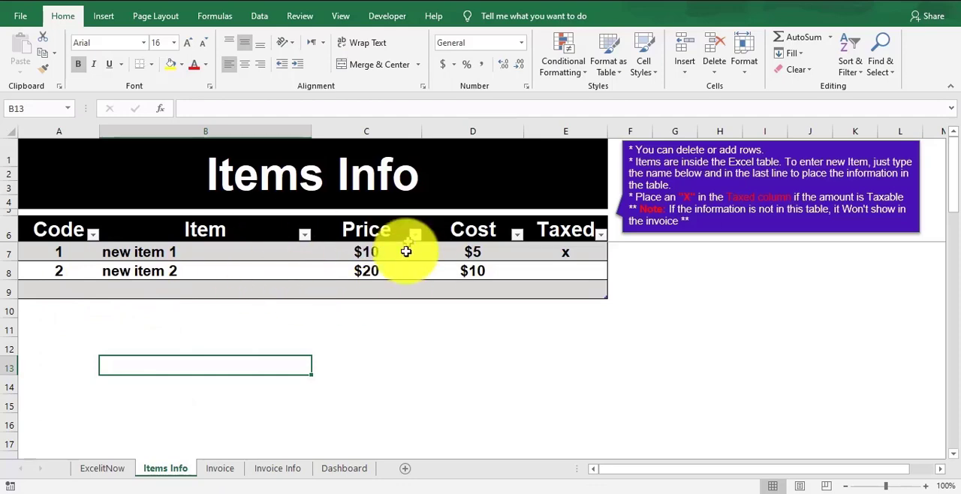
# Fill row 9 of the Items Info table with code 3, item "new 3", price 30 and cost 10.
pyautogui.click(60, 289)
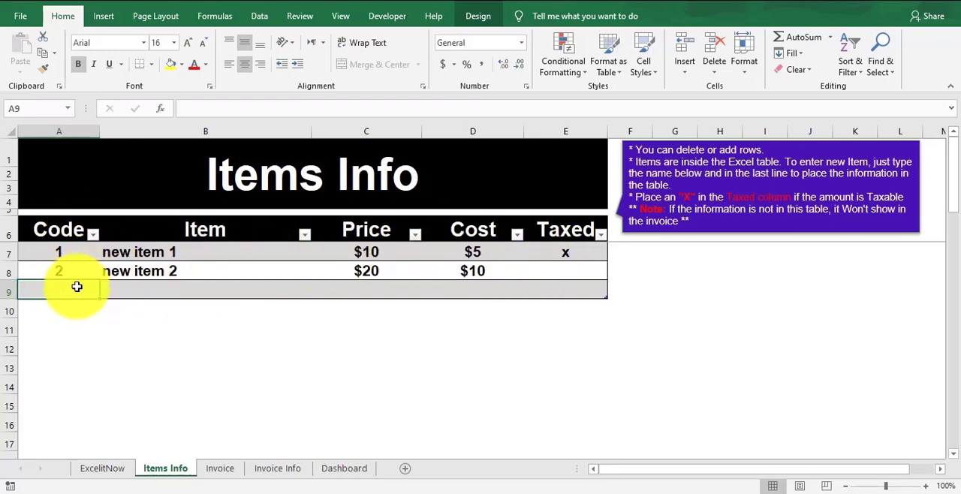
pyautogui.write('3')
pyautogui.press('Tab')
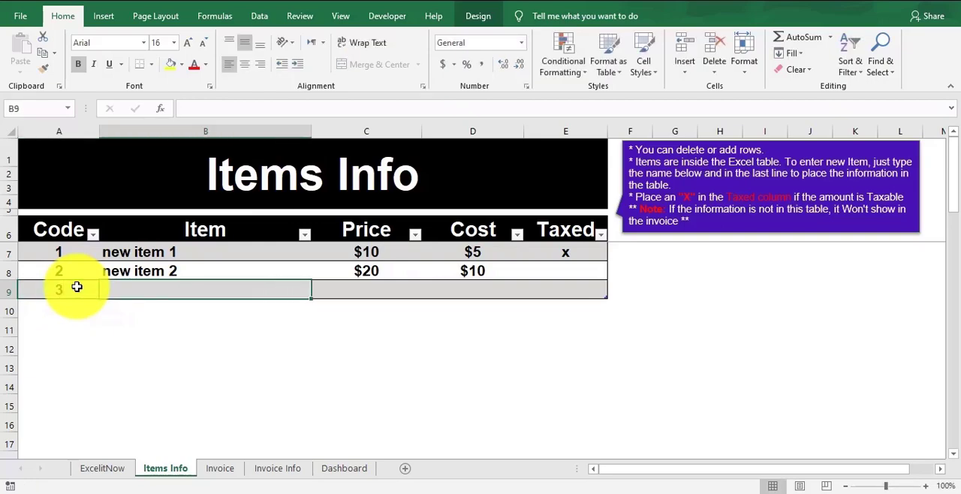
pyautogui.write('n')
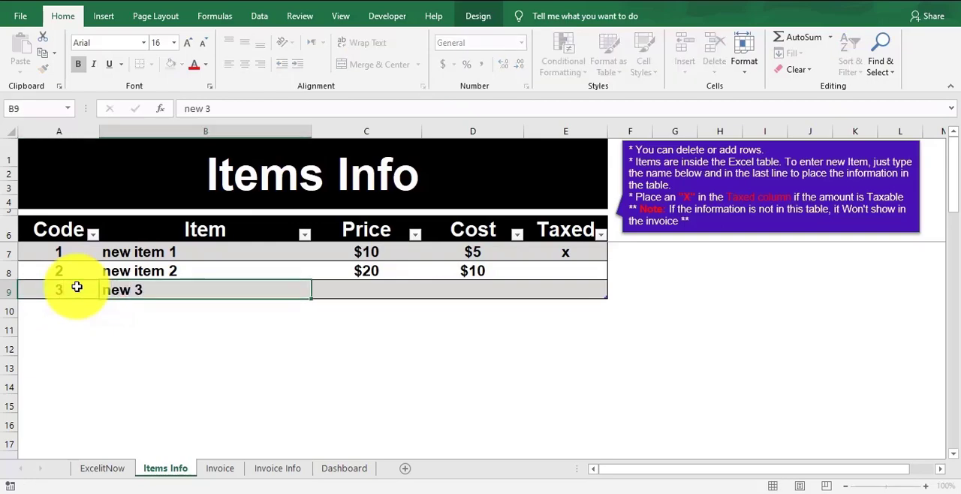
pyautogui.write('ew 3')
pyautogui.press('Tab')
pyautogui.write('30')
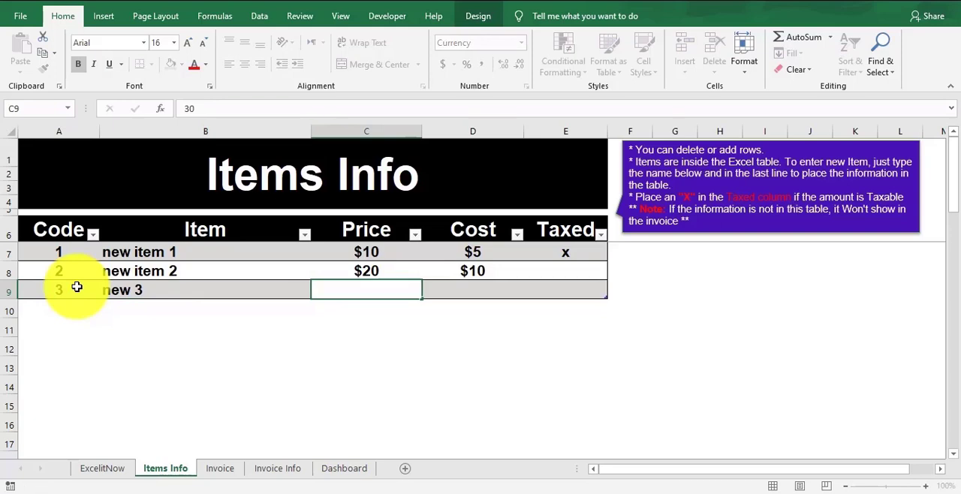
pyautogui.press('Tab')
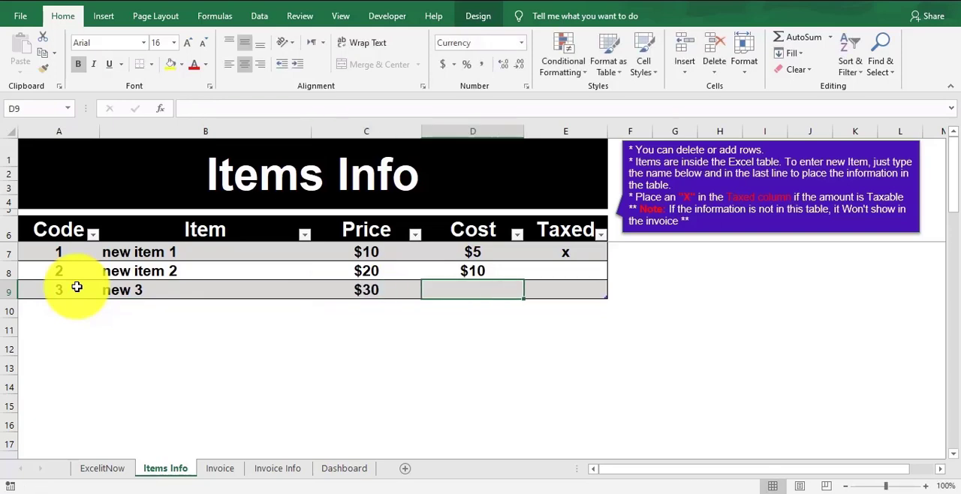
pyautogui.write('10')
pyautogui.press('Tab')
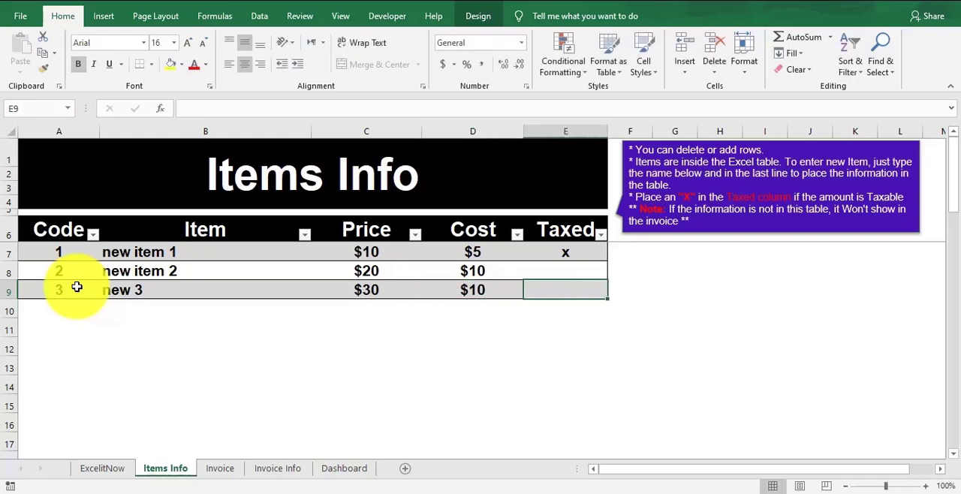
# Mark the item "new 3" as taxable with an x in the Taxed column.
pyautogui.write('x')
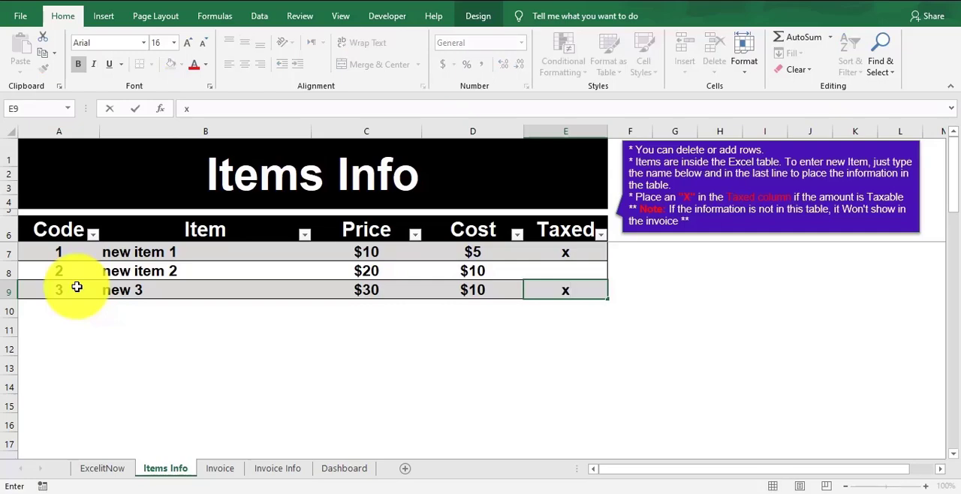
pyautogui.press('Return')
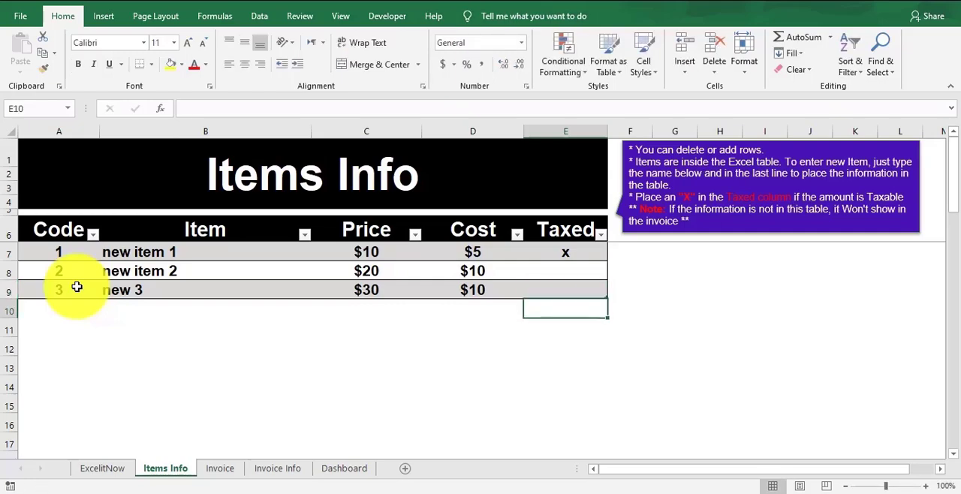
pyautogui.press('Up')
pyautogui.write('x')
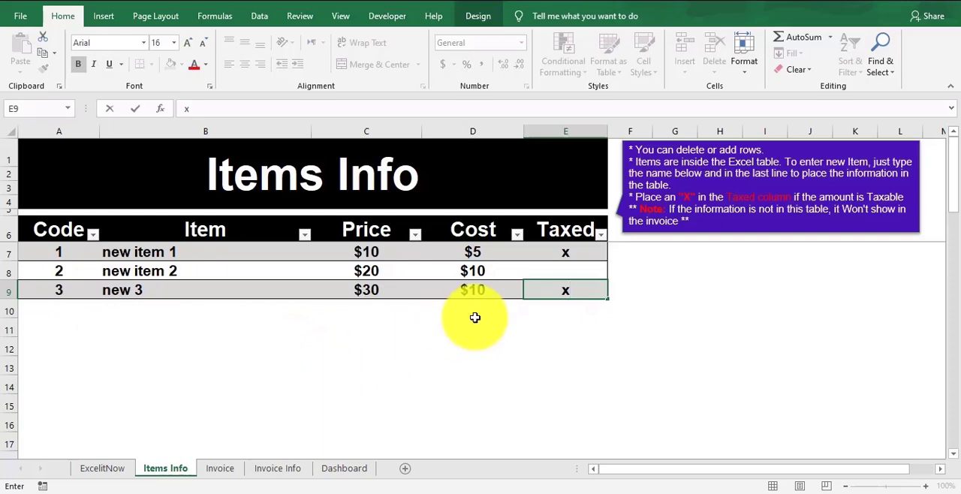
pyautogui.click(475, 316)
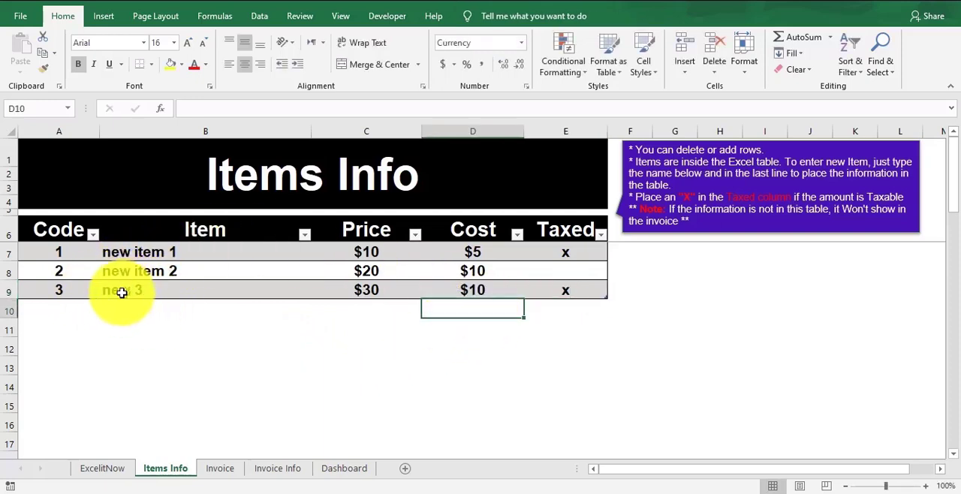
# Enter code 4 in cell A12 and code 5 in cell A10 beneath the items table.
pyautogui.moveTo(94, 288); pyautogui.dragTo(566, 238)
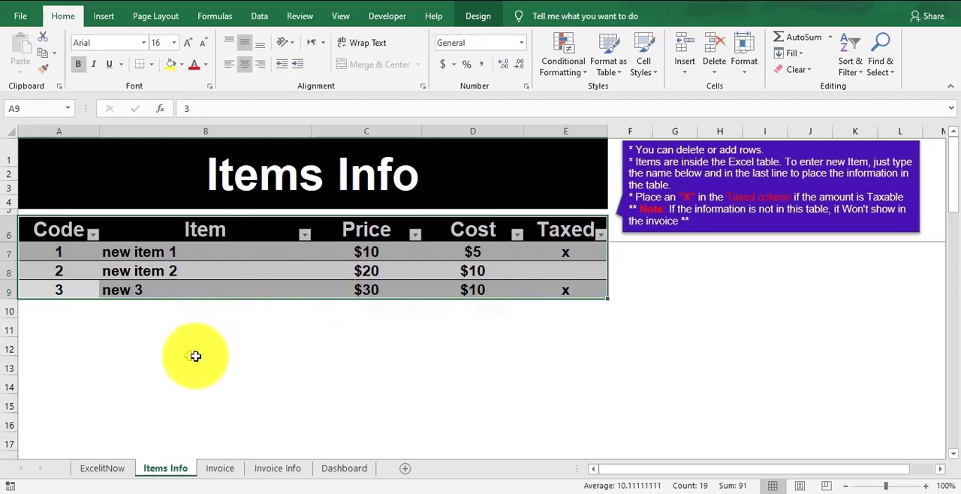
pyautogui.click(70, 331)
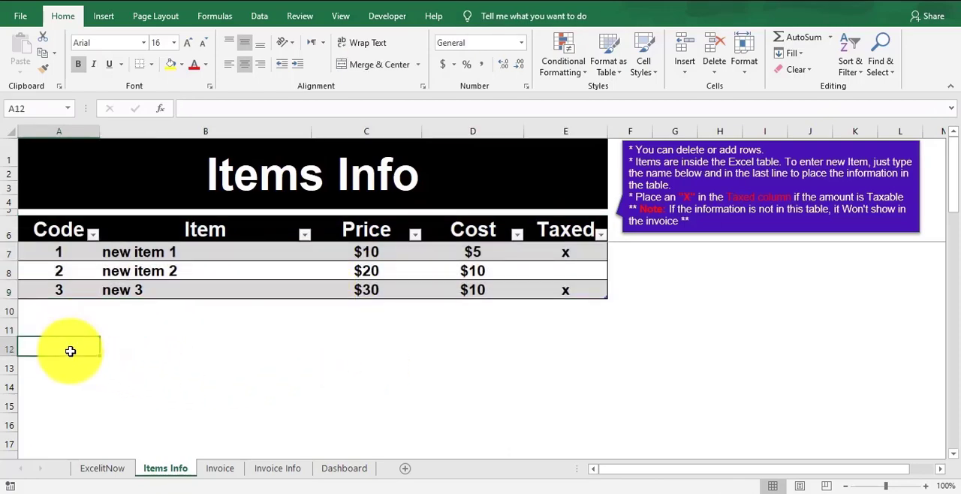
pyautogui.write('4')
pyautogui.click(133, 362)
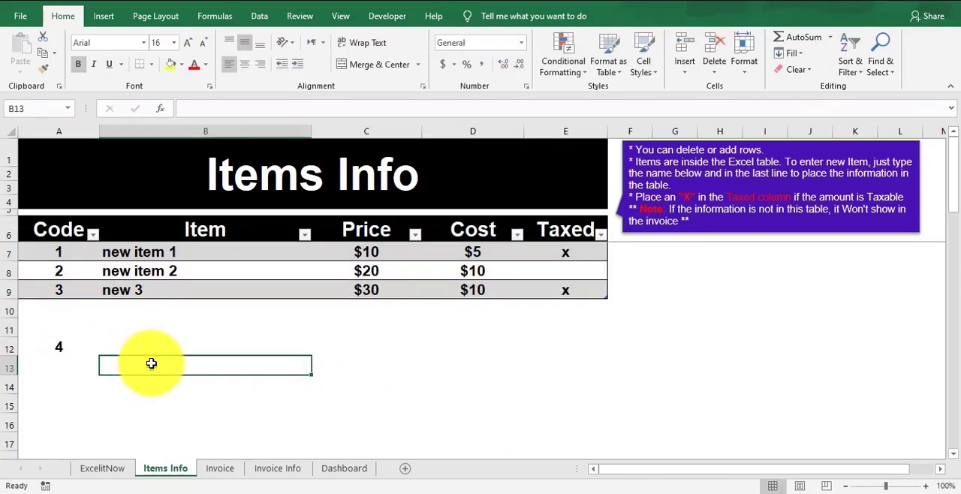
pyautogui.click(74, 311)
pyautogui.write('5')
pyautogui.click(105, 322)
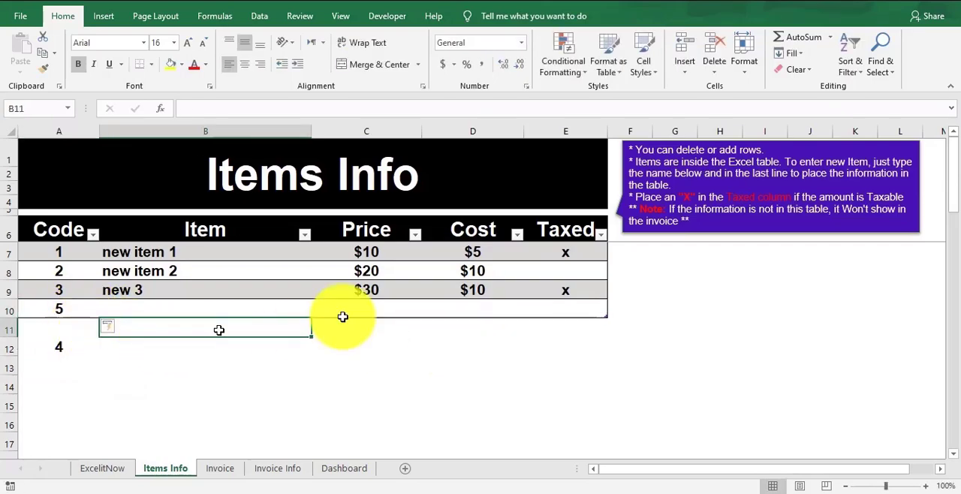
# Extend the items table down to row 12 so that it includes code 4.
pyautogui.click(602, 323)
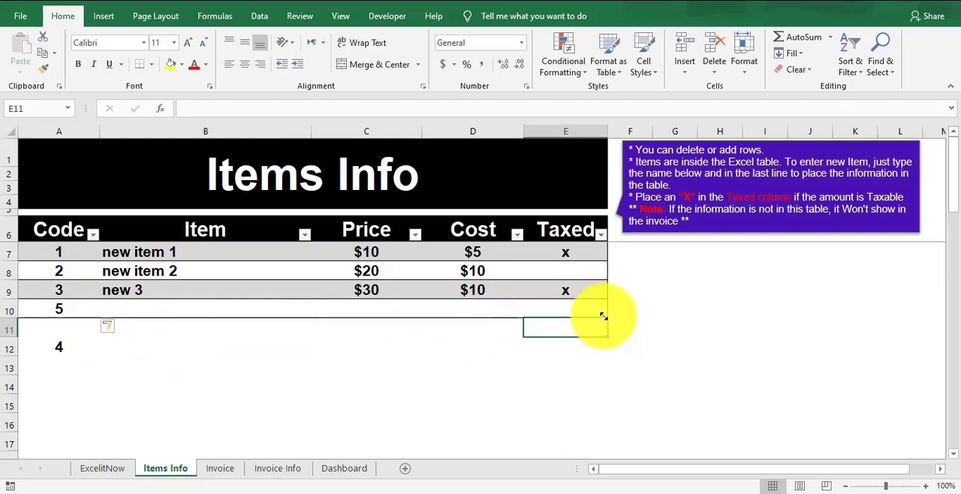
pyautogui.moveTo(608, 328); pyautogui.dragTo(615, 345)
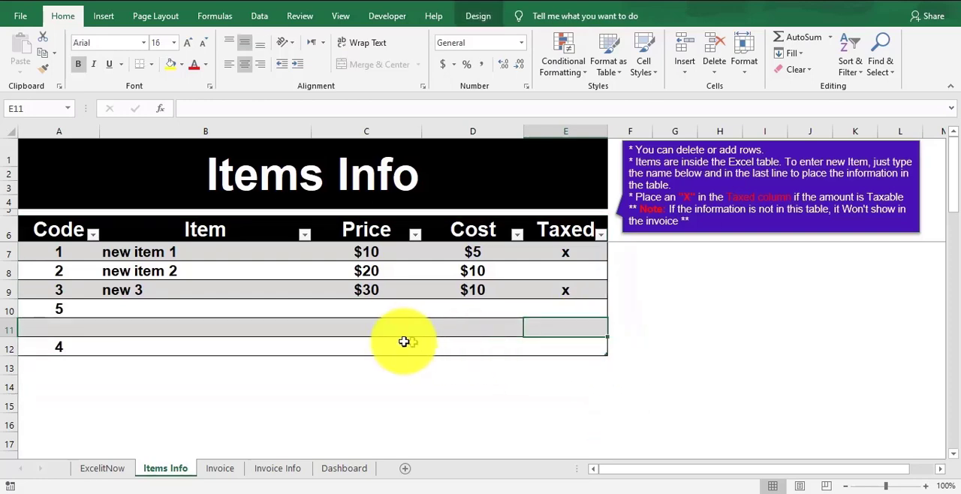
pyautogui.click(142, 345)
pyautogui.click(47, 348)
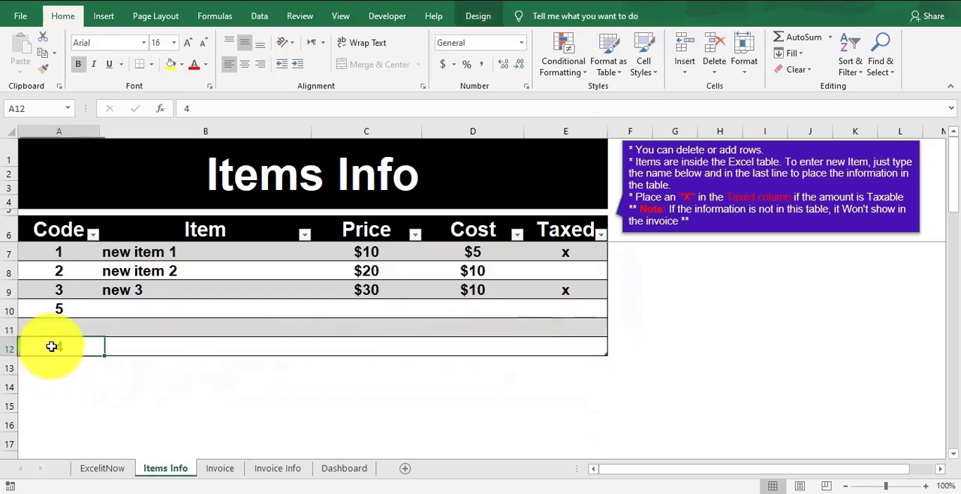
# On the Invoice sheet, examine the company details, the Bill To block and the invoice date with its weekday.
pyautogui.click(234, 468)
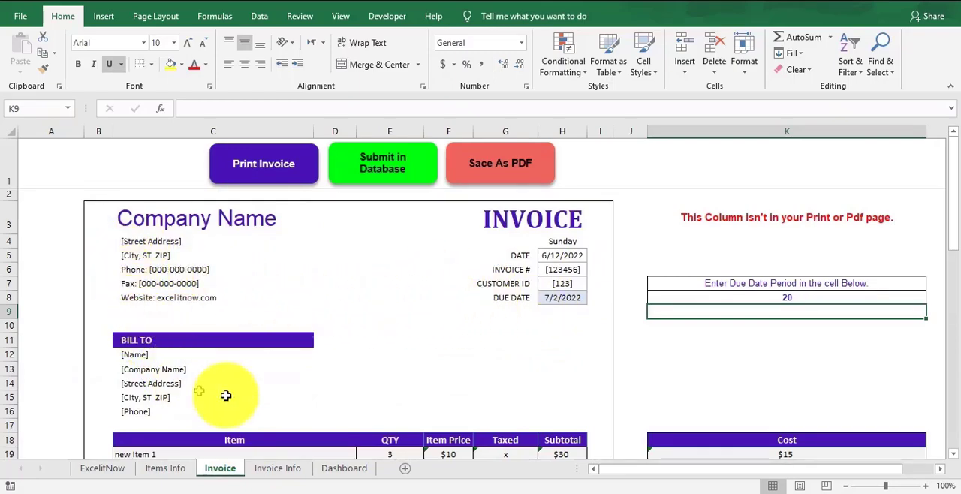
pyautogui.moveTo(955, 222); pyautogui.dragTo(944, 139)
pyautogui.moveTo(224, 216); pyautogui.dragTo(218, 305)
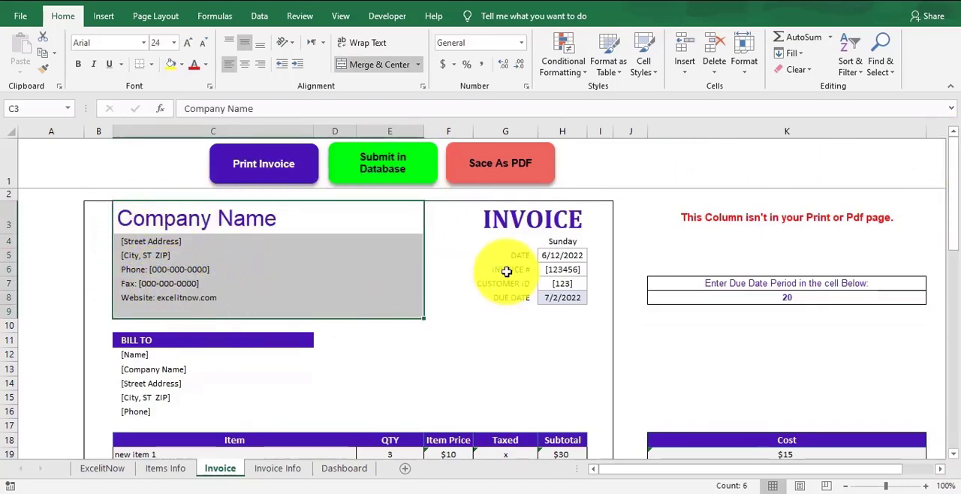
pyautogui.moveTo(165, 354); pyautogui.dragTo(141, 413)
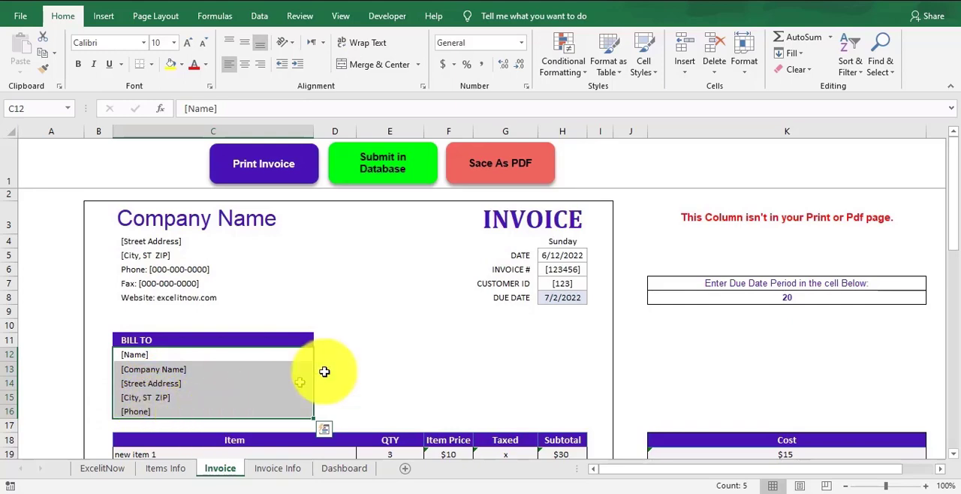
pyautogui.click(560, 259)
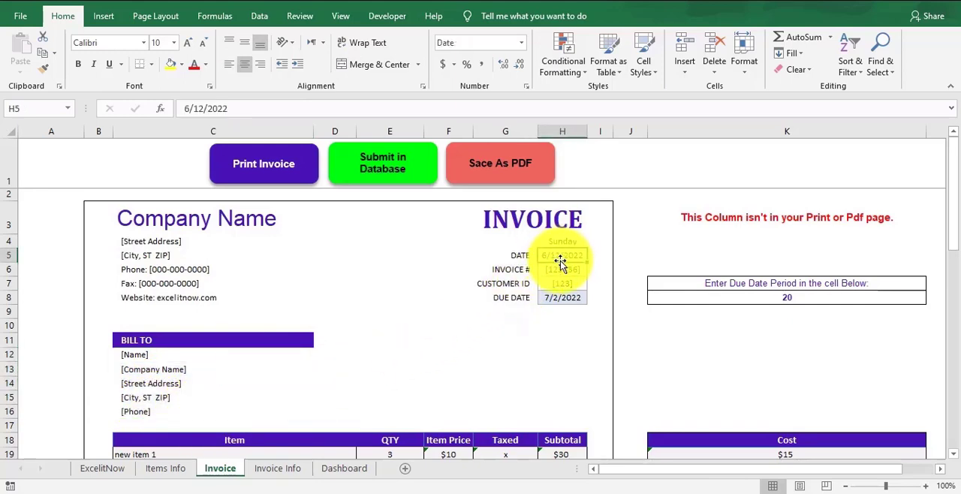
pyautogui.click(556, 241)
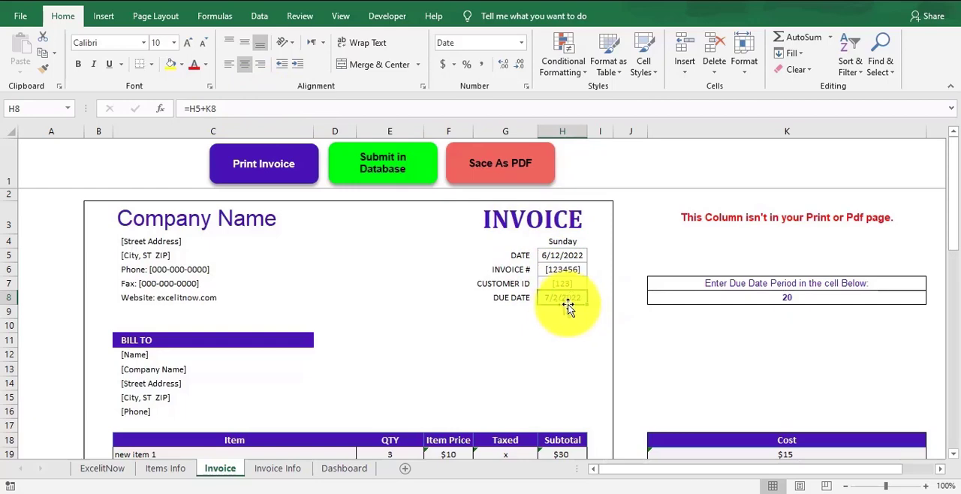
# Set the due date period in cell K8 to 1.
pyautogui.click(797, 295)
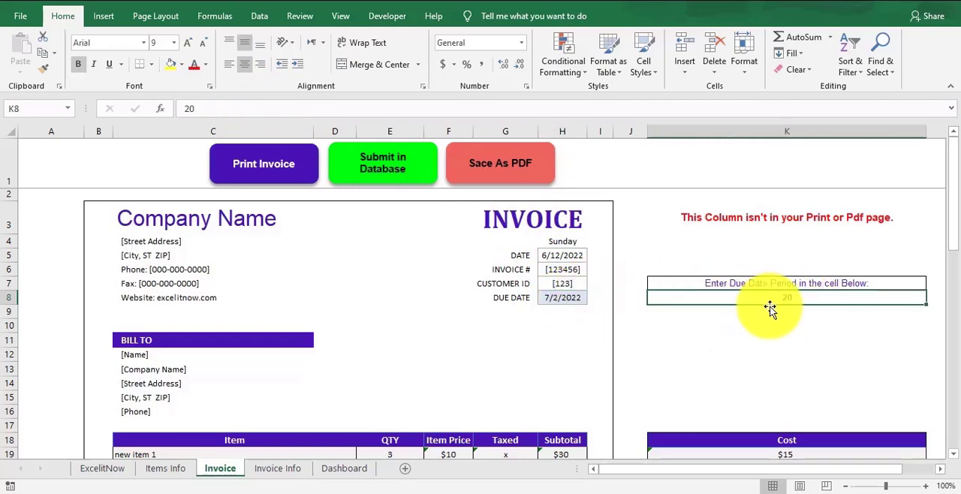
pyautogui.press('BackSpace')
pyautogui.press('BackSpace')
pyautogui.write('1')
pyautogui.press('Return')
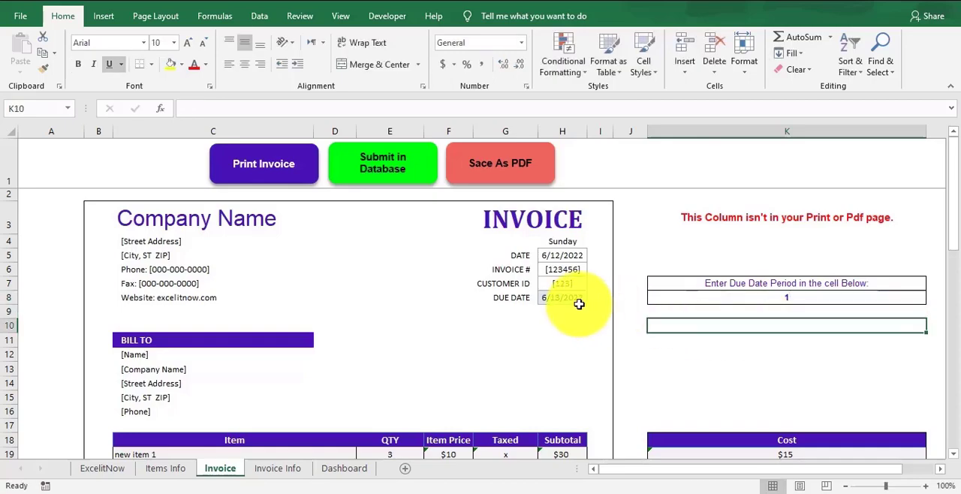
# Add the item "new 3" from the Item Info list to invoice row 20 with quantity 1.
pyautogui.moveTo(957, 224); pyautogui.dragTo(945, 305)
pyautogui.click(247, 249)
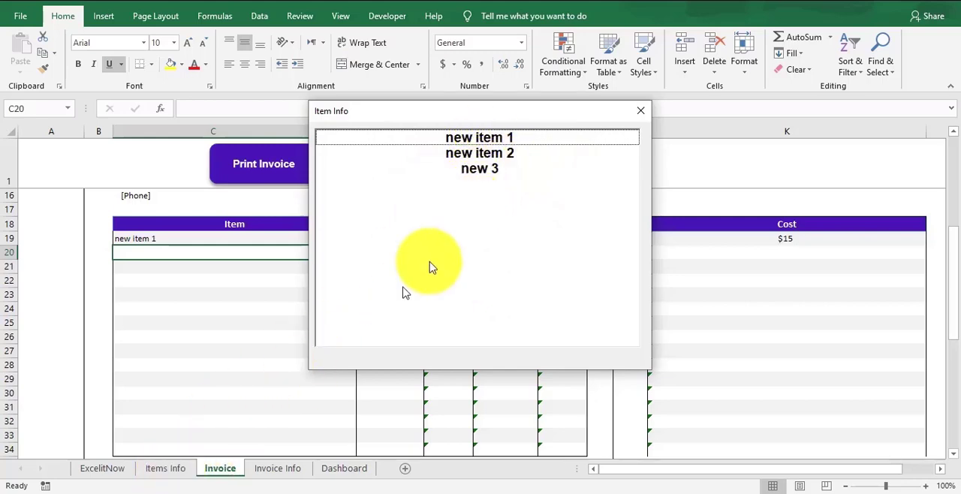
pyautogui.click(487, 153)
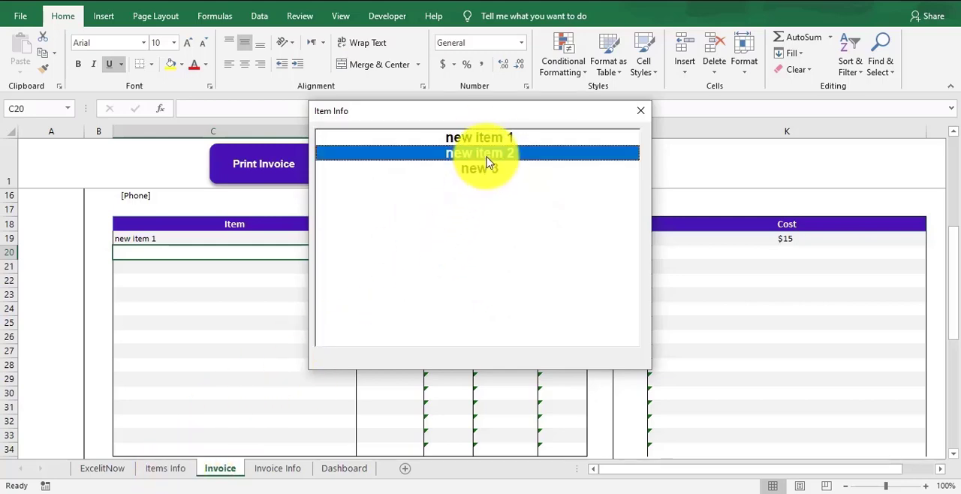
pyautogui.doubleClick(484, 170)
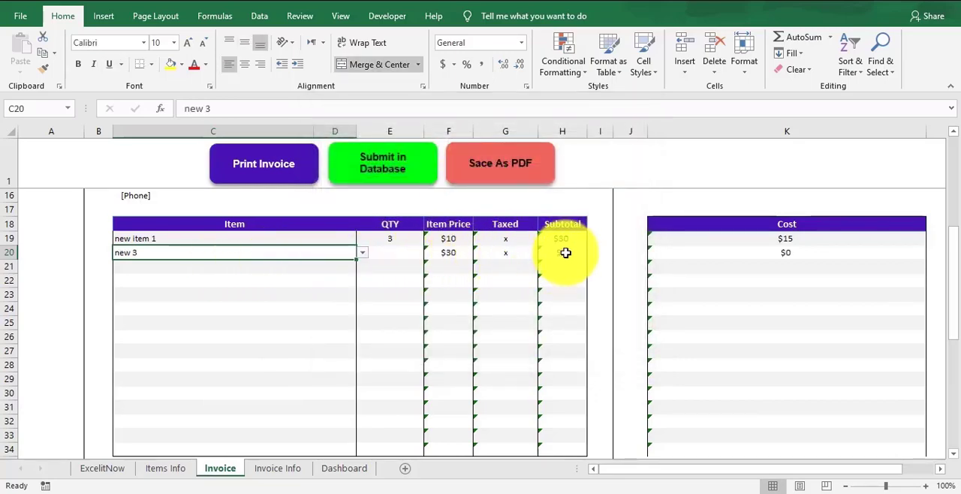
pyautogui.press('Tab')
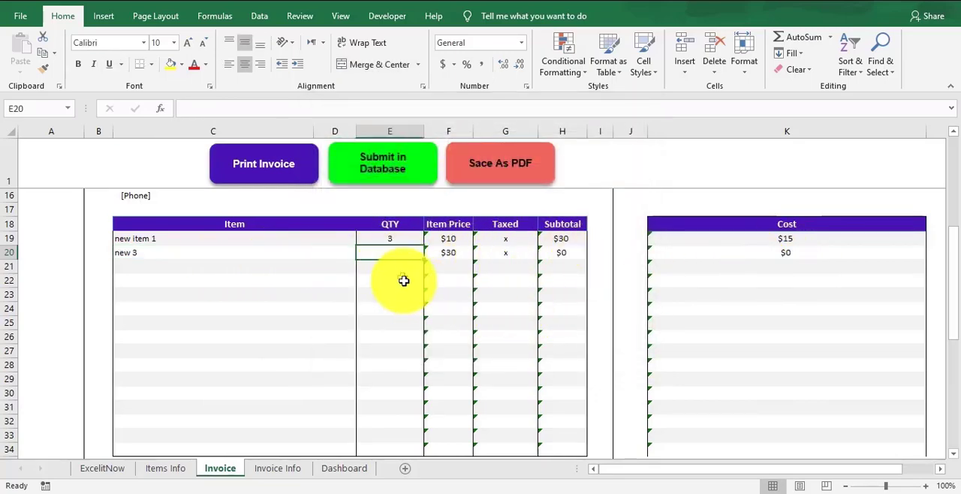
pyautogui.write('1')
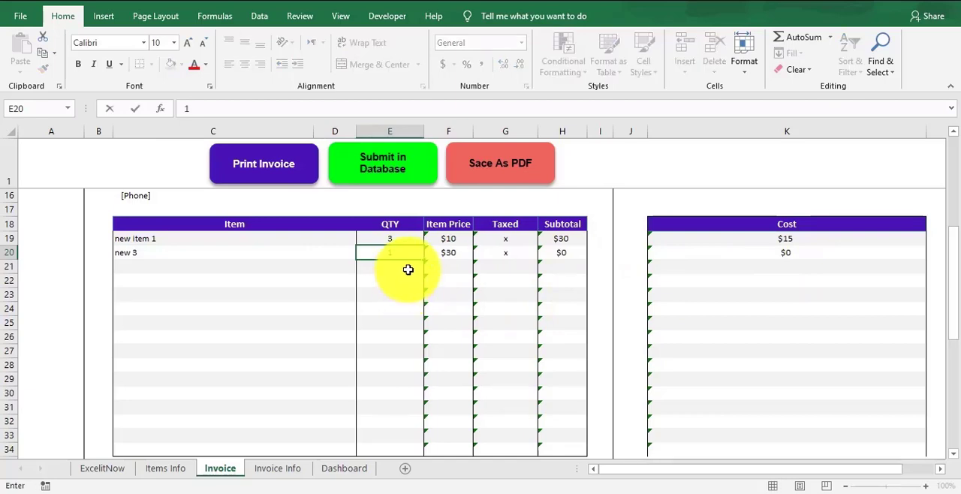
pyautogui.click(408, 268)
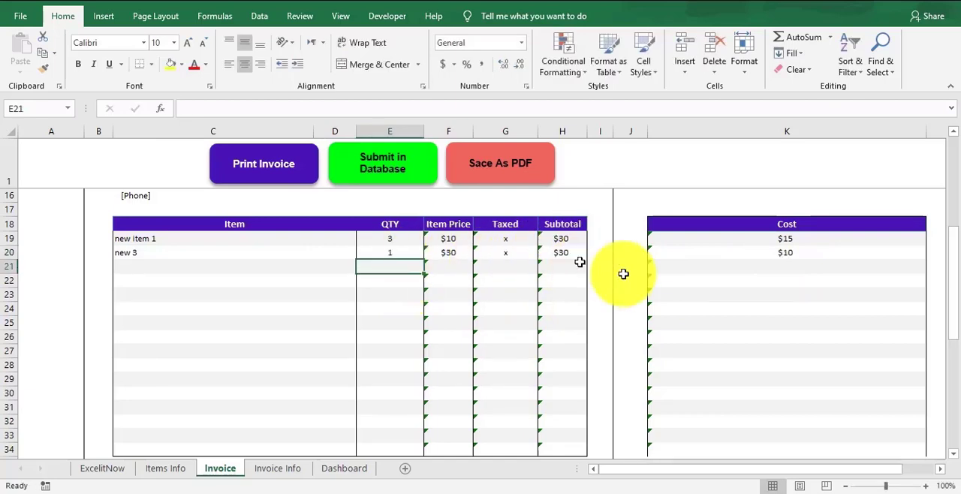
# Examine the invoice's totals block from Subtotal to TOTAL, including the Tax rate and Other cells.
pyautogui.moveTo(950, 254); pyautogui.dragTo(954, 342)
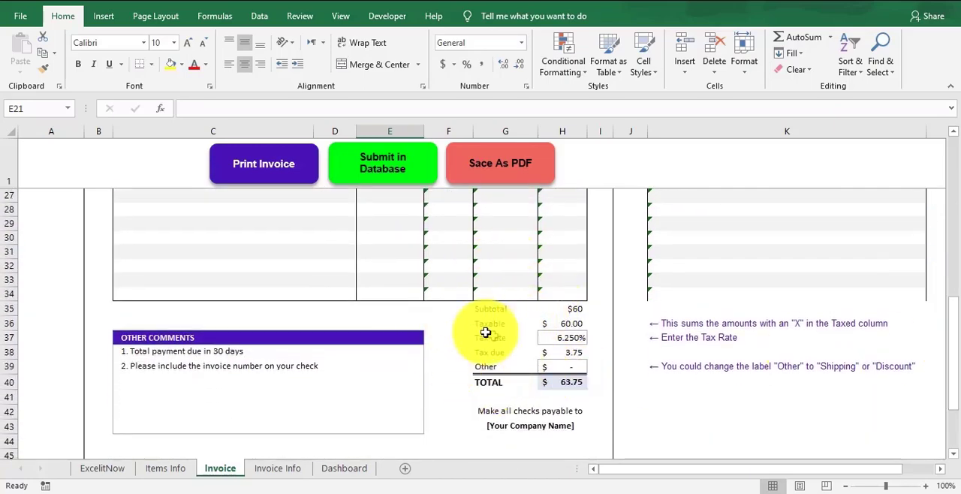
pyautogui.moveTo(495, 306); pyautogui.dragTo(575, 381)
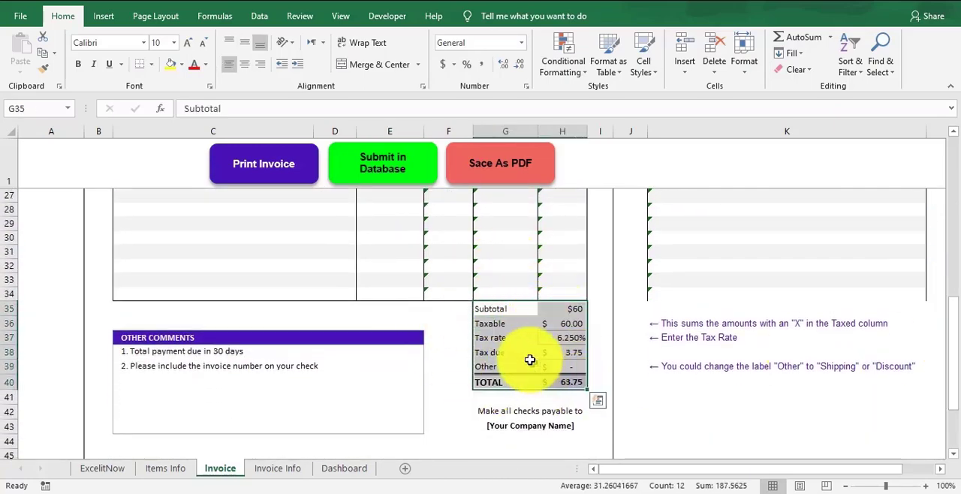
pyautogui.click(563, 338)
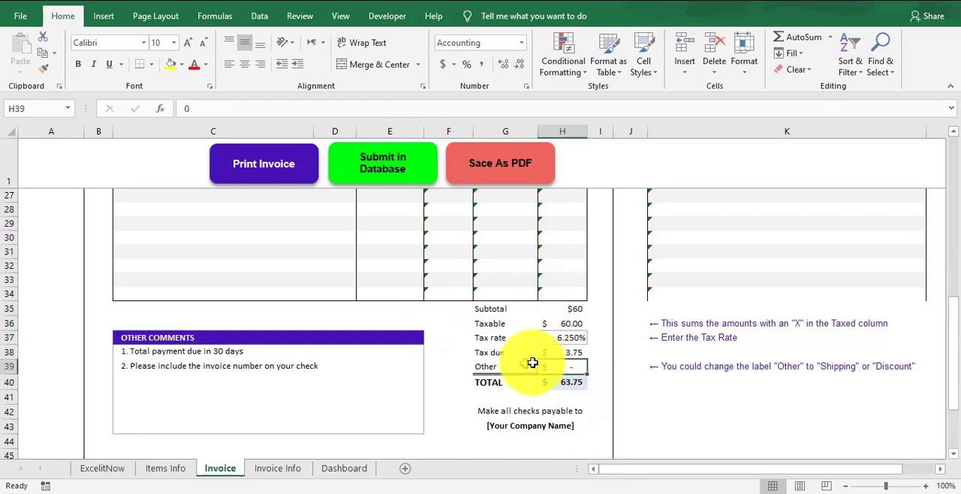
pyautogui.click(572, 367)
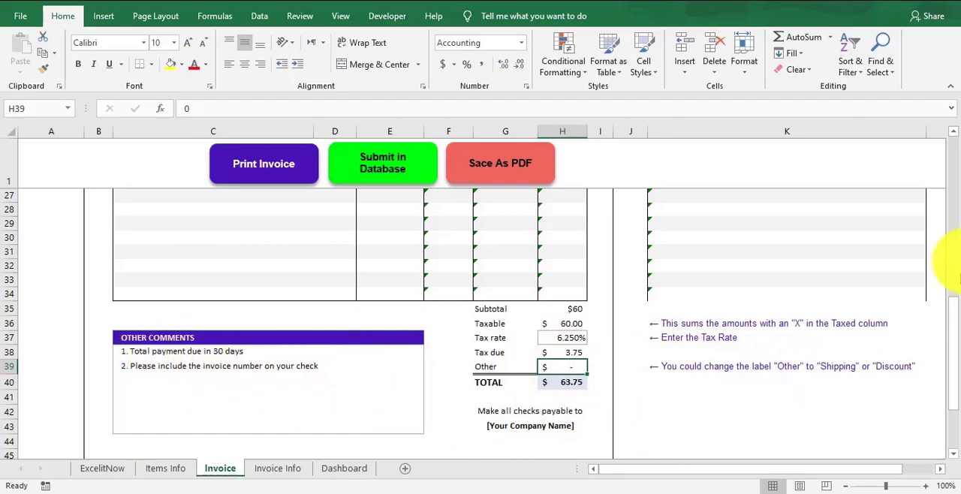
# Examine the Other Comments block and the contact footer at the end of the invoice.
pyautogui.moveTo(947, 334); pyautogui.dragTo(952, 373)
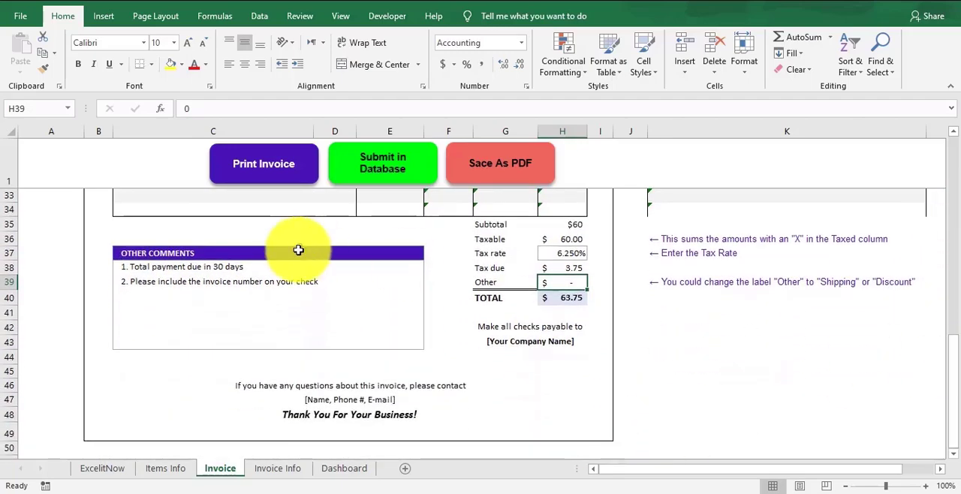
pyautogui.moveTo(300, 255); pyautogui.dragTo(277, 331)
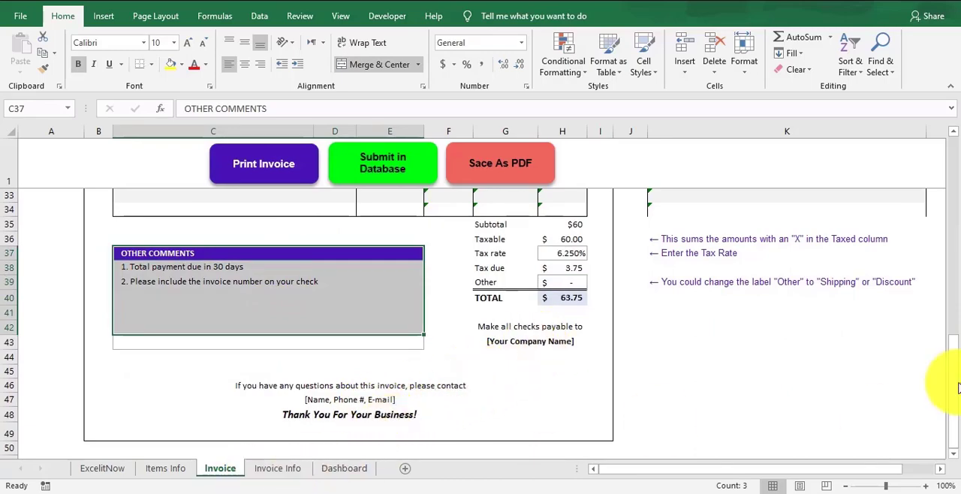
# Print the invoice, submit its data to the database and dismiss the completion message.
pyautogui.moveTo(946, 387); pyautogui.dragTo(943, 120)
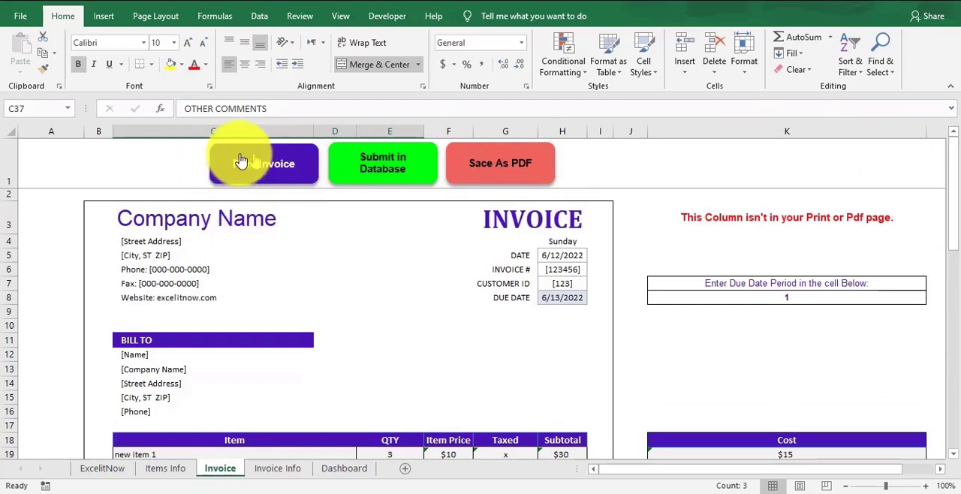
pyautogui.click(284, 181)
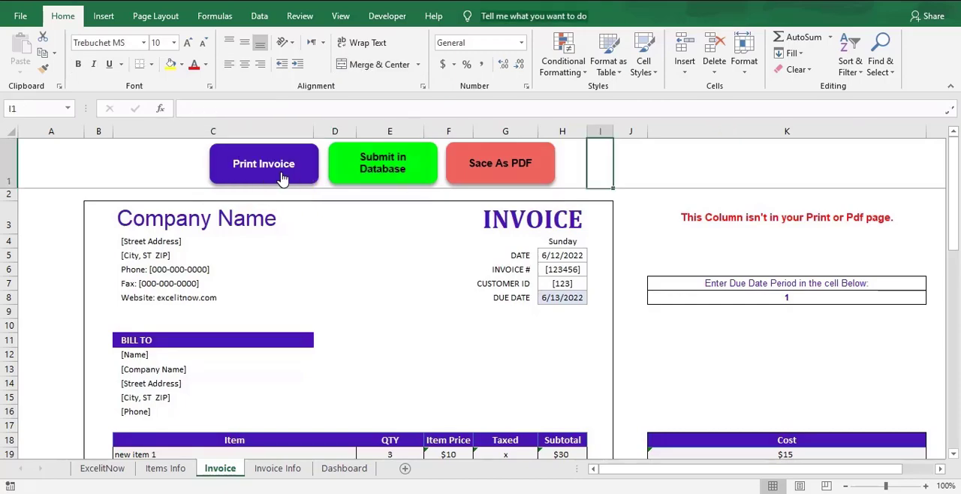
pyautogui.click(390, 171)
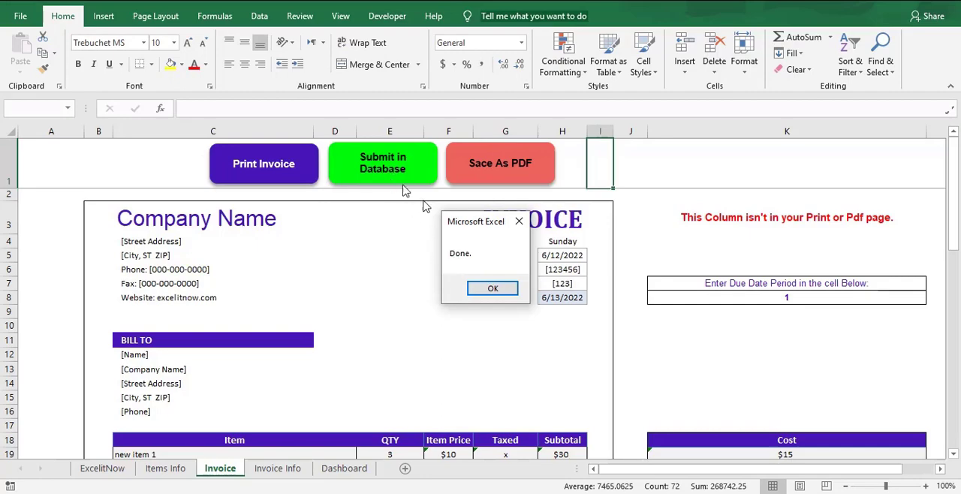
pyautogui.click(491, 289)
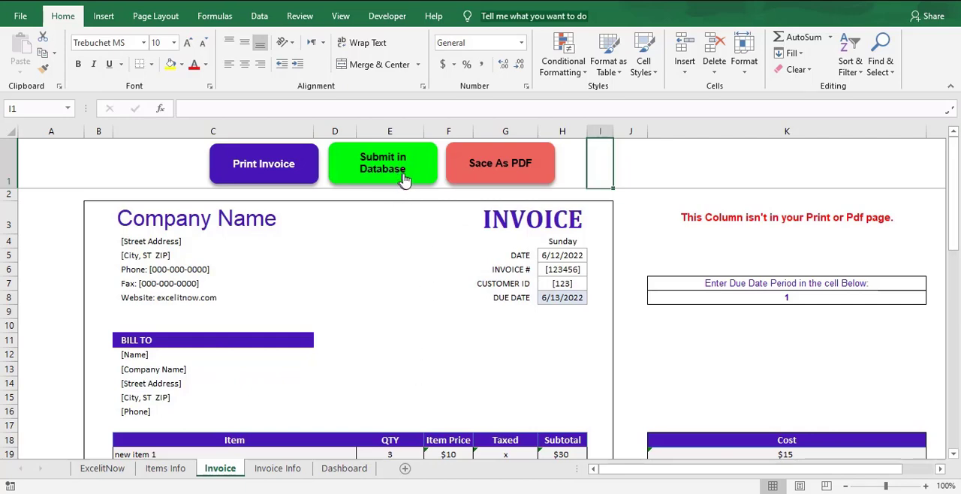
# Save the invoice as a PDF in the Invoice Template folder under the suggested file name.
pyautogui.click(491, 181)
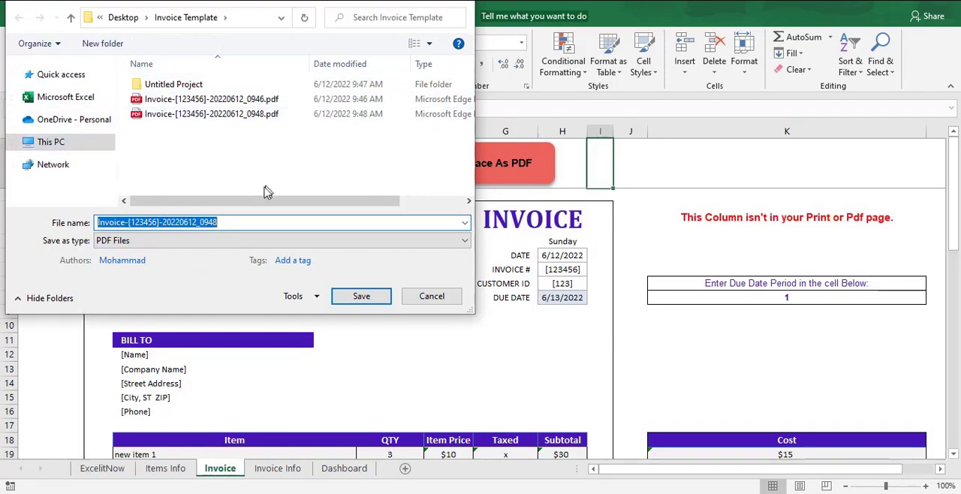
pyautogui.moveTo(225, 201)
pyautogui.mouseDown()
pyautogui.moveTo(253, 204)
pyautogui.moveTo(209, 199)
pyautogui.mouseUp()
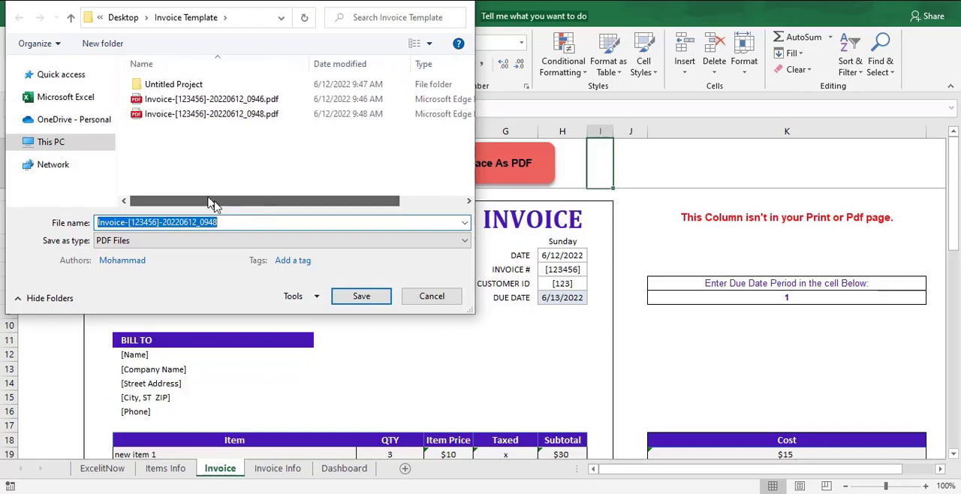
pyautogui.click(364, 299)
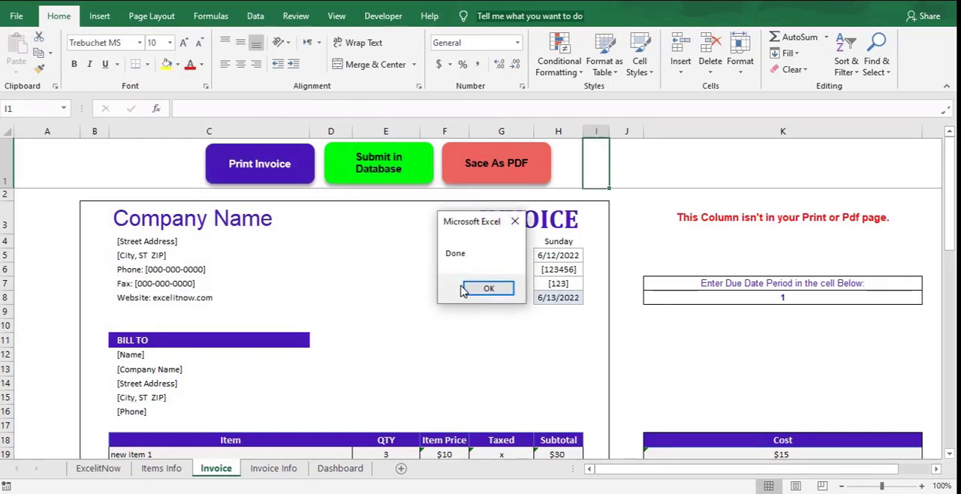
pyautogui.click(480, 289)
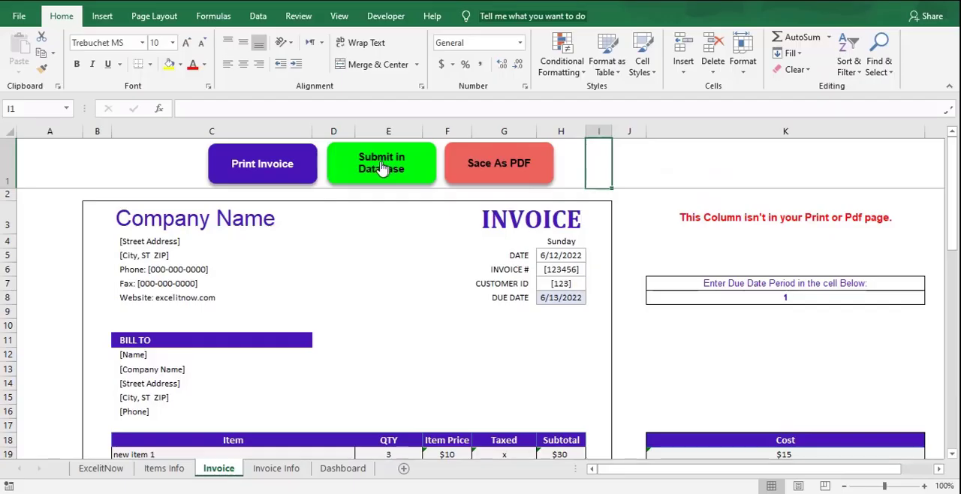
# Submit the invoice to the database once more and review the stored records on the Invoice Info sheet.
pyautogui.click(390, 167)
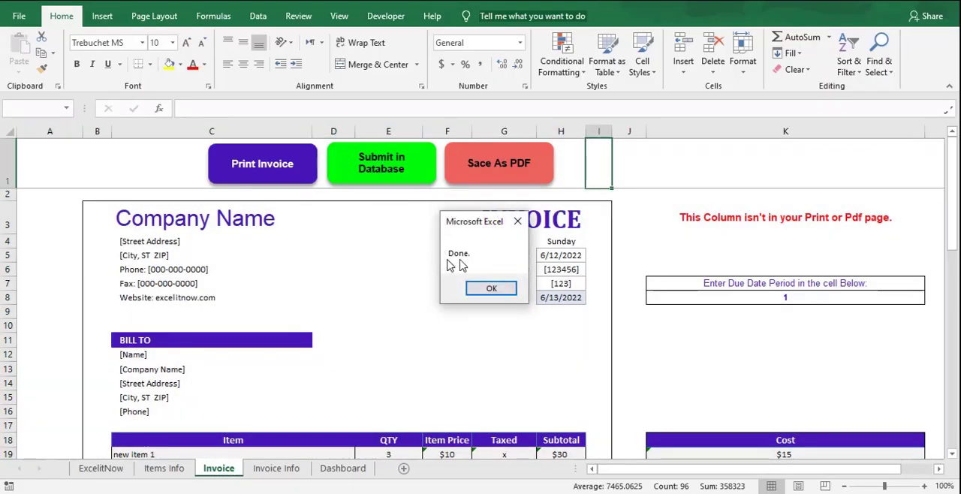
pyautogui.click(497, 287)
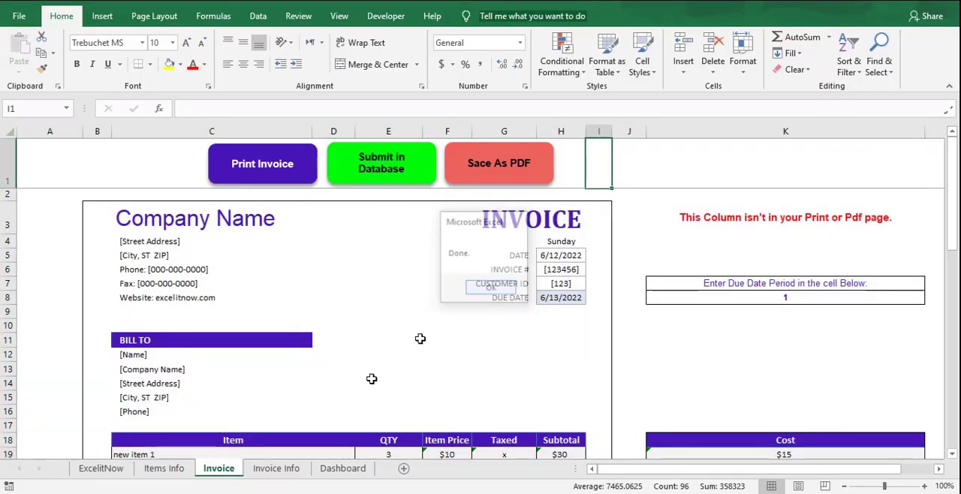
pyautogui.click(271, 475)
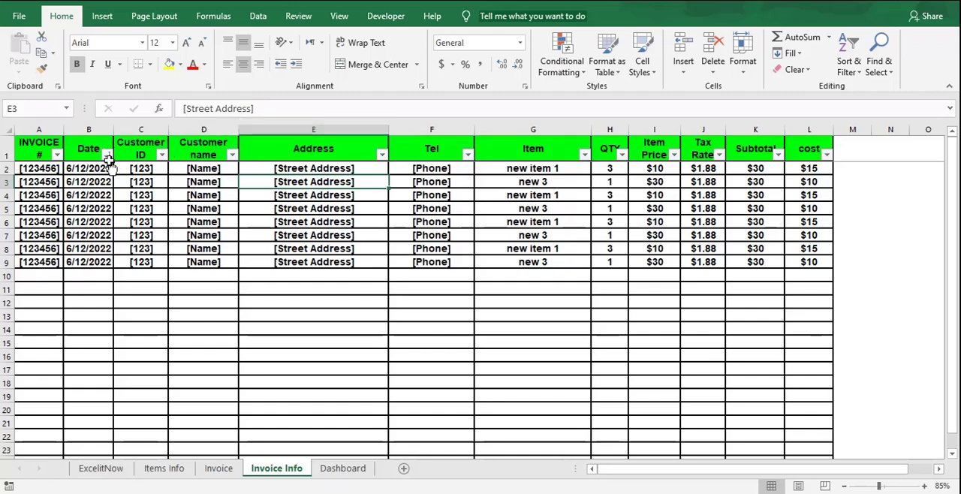
# On the Dashboard sheet, examine the Sales Dashboard and the From and To date cells of its report period.
pyautogui.click(341, 467)
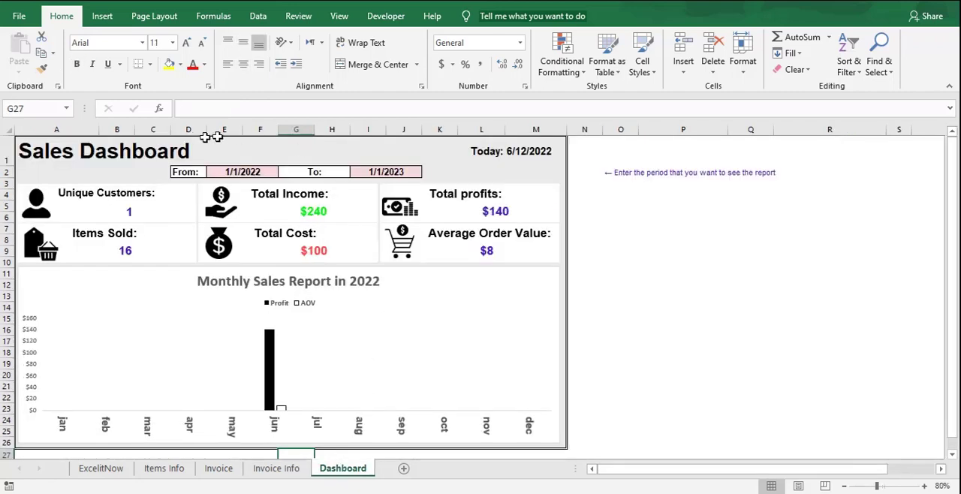
pyautogui.click(129, 152)
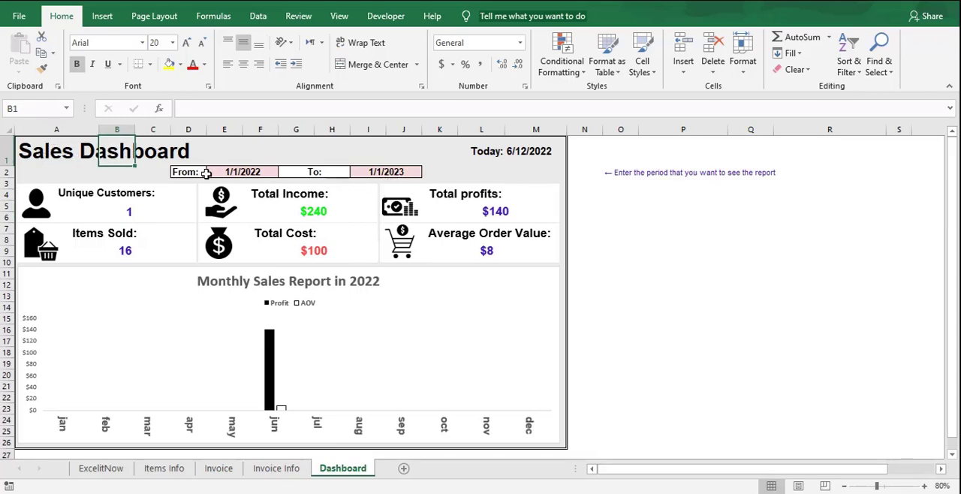
pyautogui.click(234, 170)
pyautogui.click(387, 171)
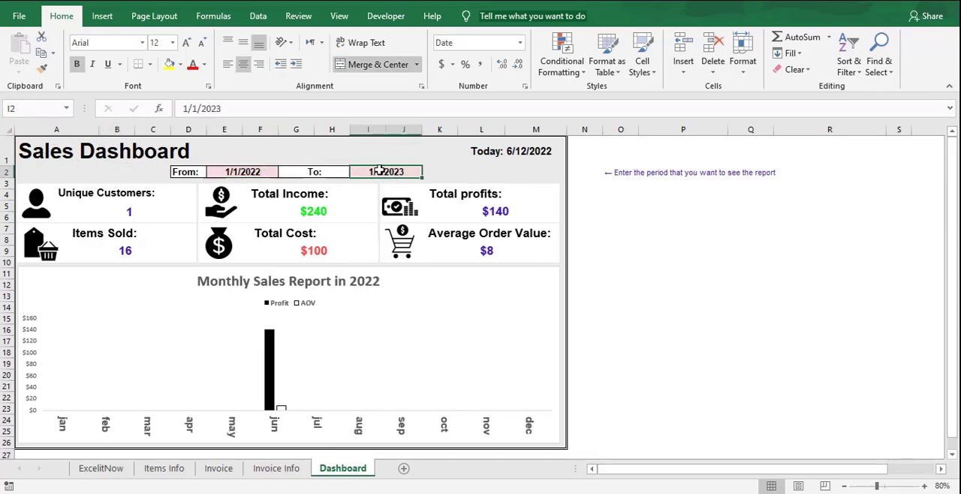